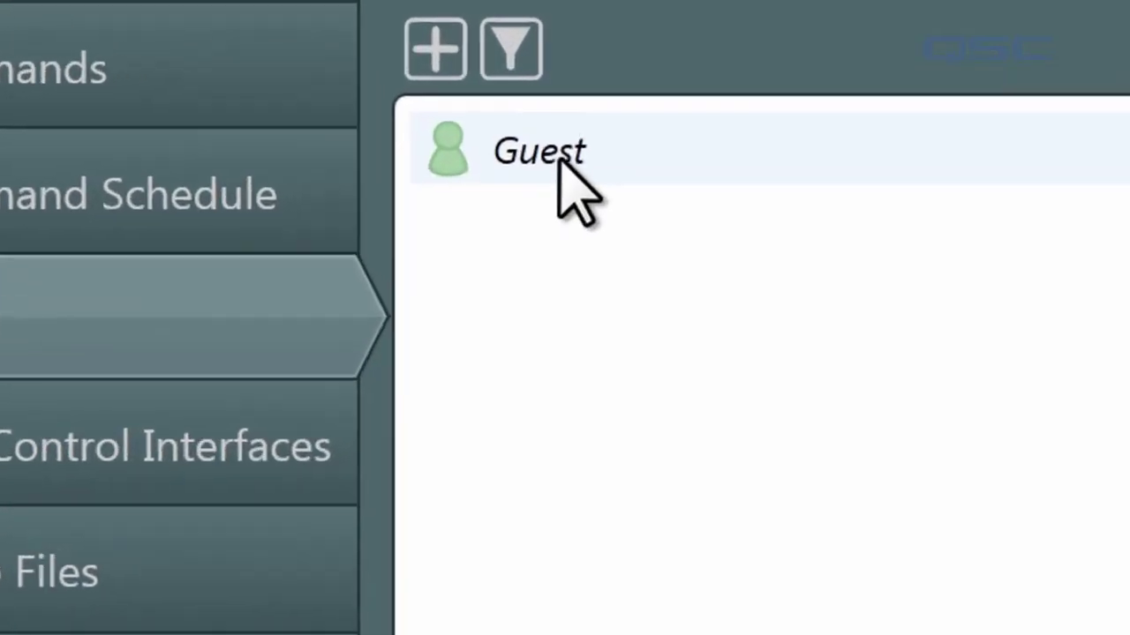
Step: After checking the Guest account, add a new user with its own name and PIN
left_click(539, 107)
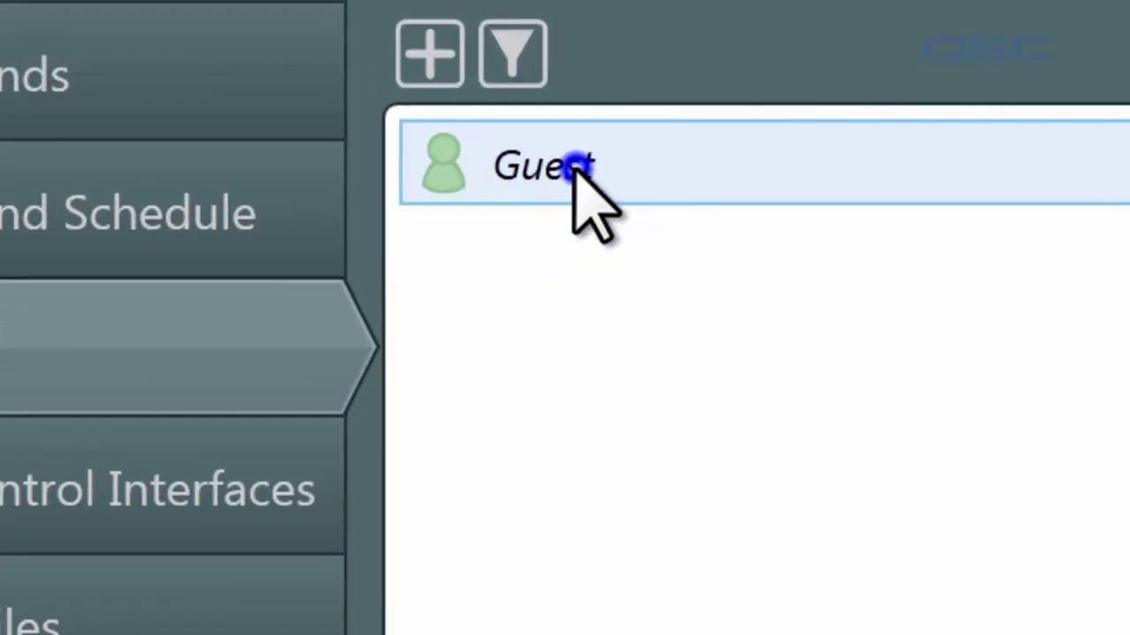
double_click(578, 170)
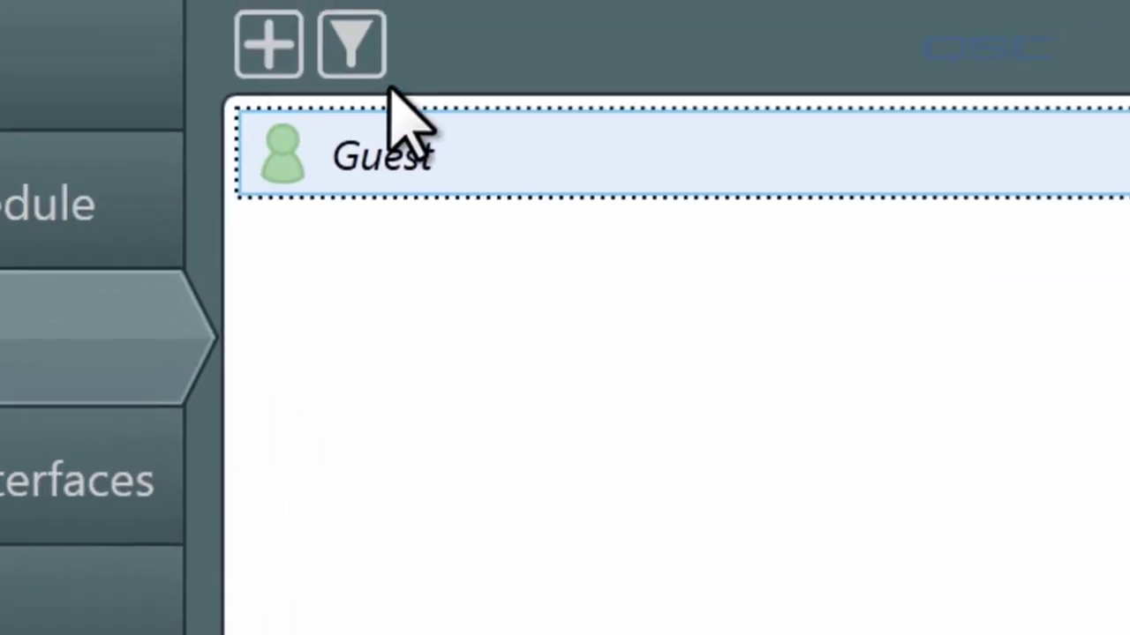
left_click(284, 35)
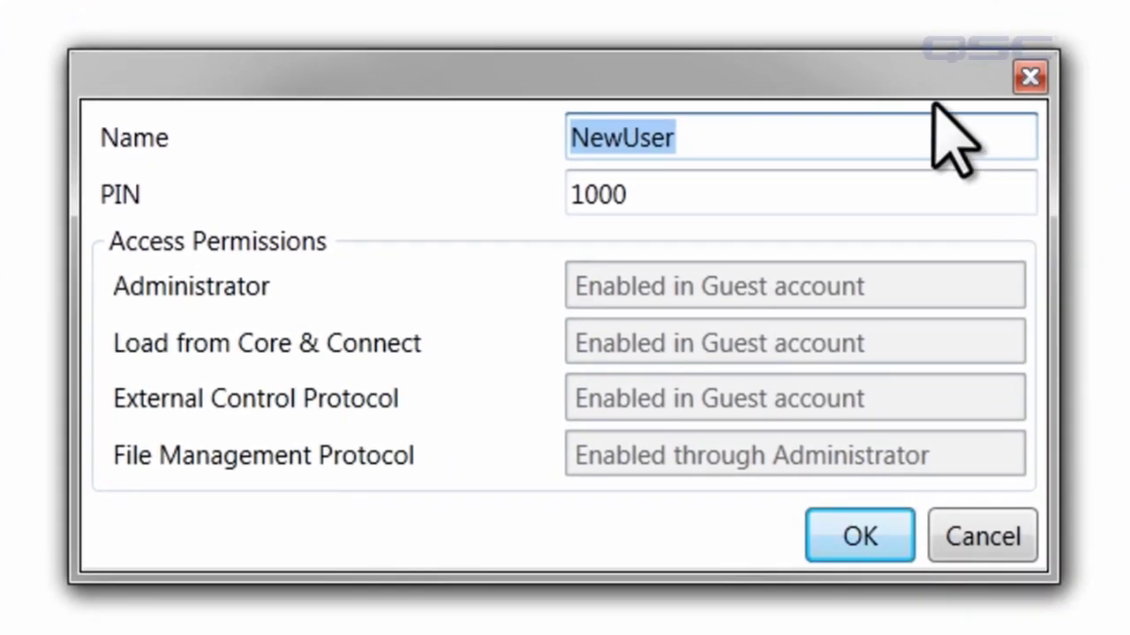
type("Nate")
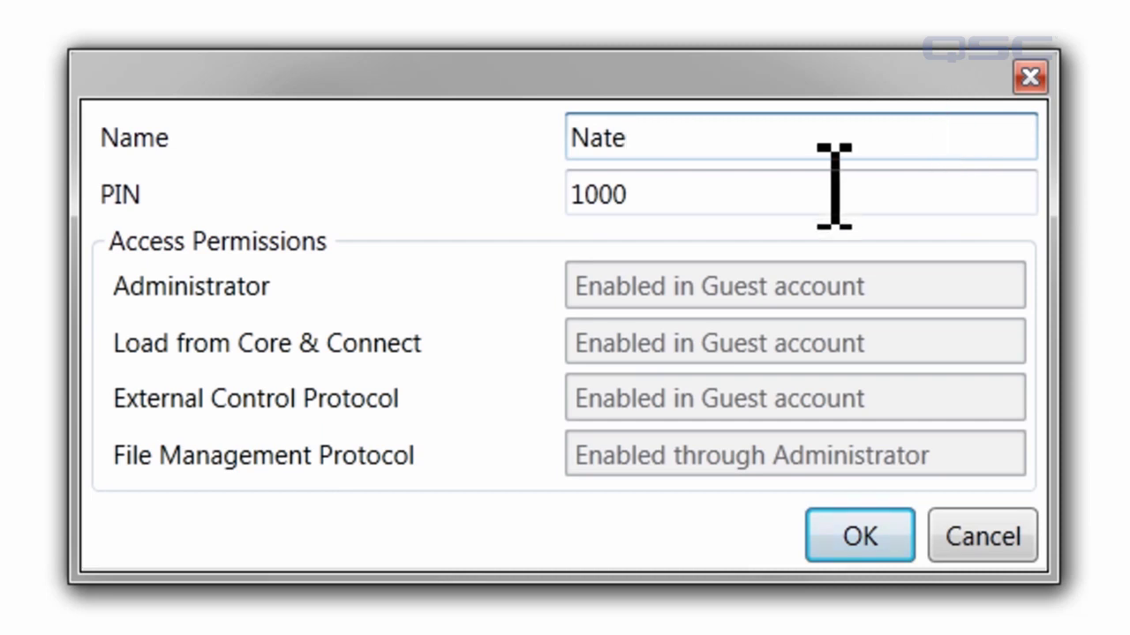
left_click_drag(786, 189, 479, 186)
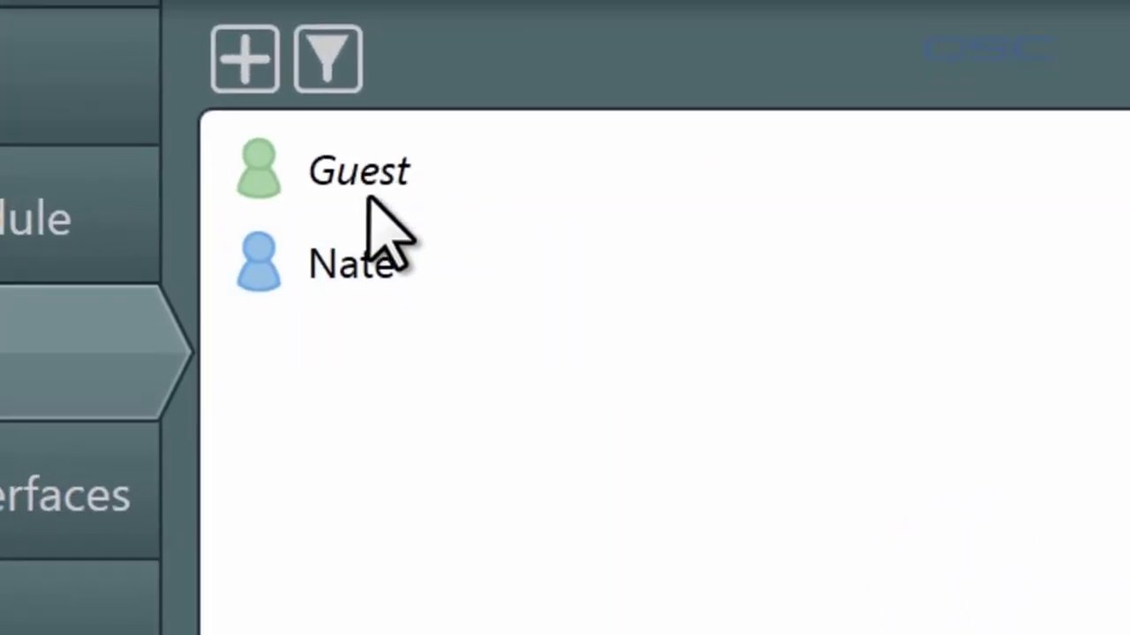
Step: Turn off Guest's Administrator access and change its File Management Protocol permission
left_click(369, 182)
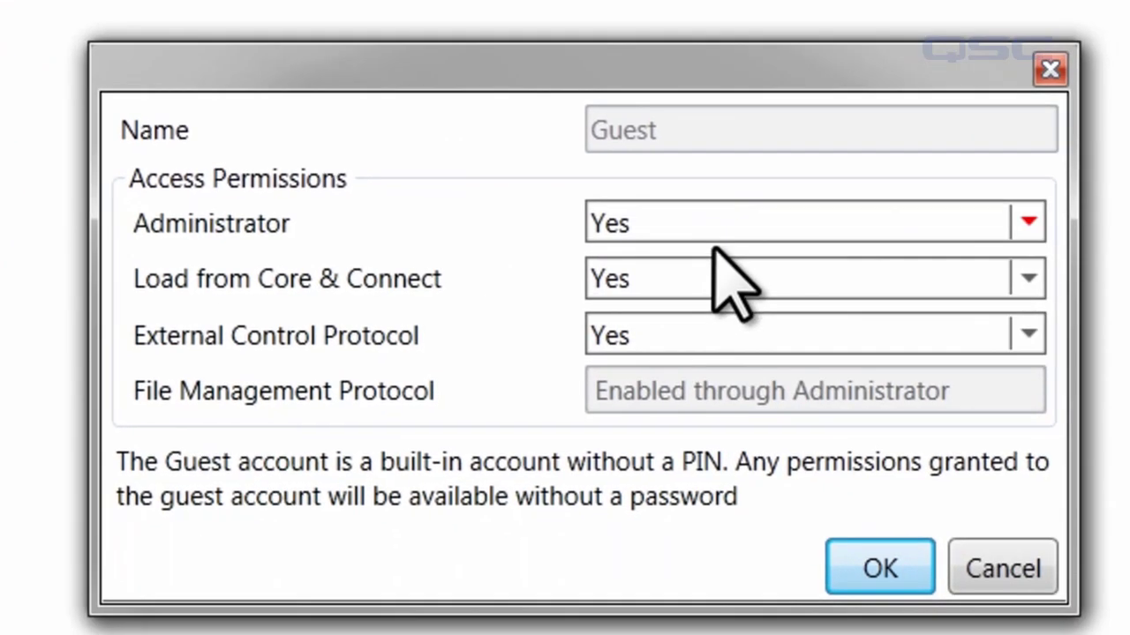
left_click(706, 225)
left_click(690, 288)
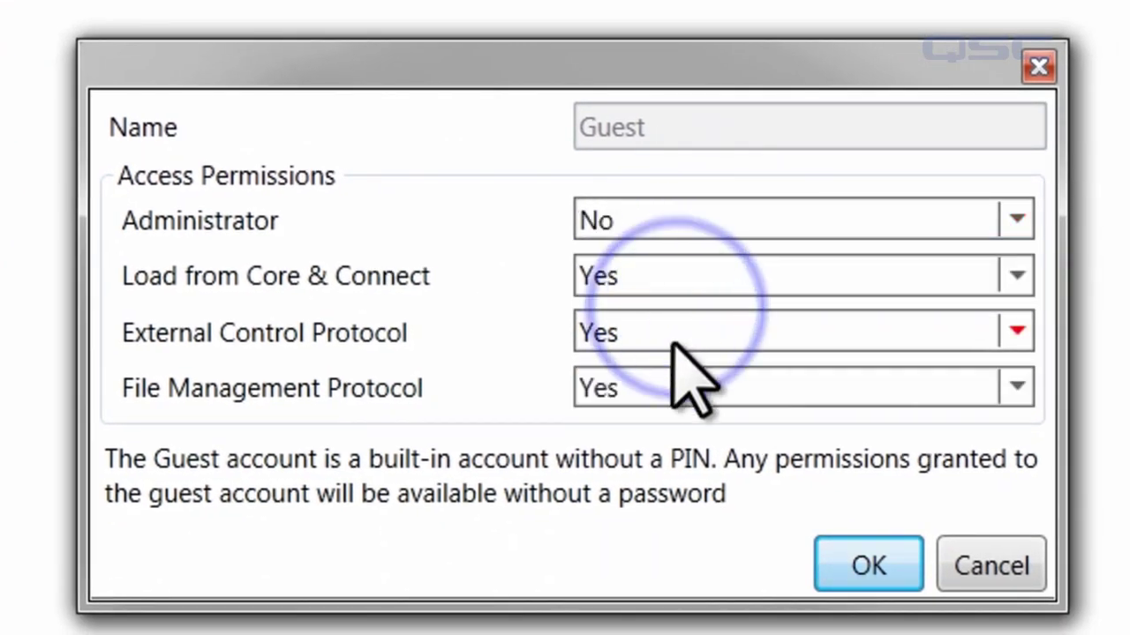
left_click(672, 387)
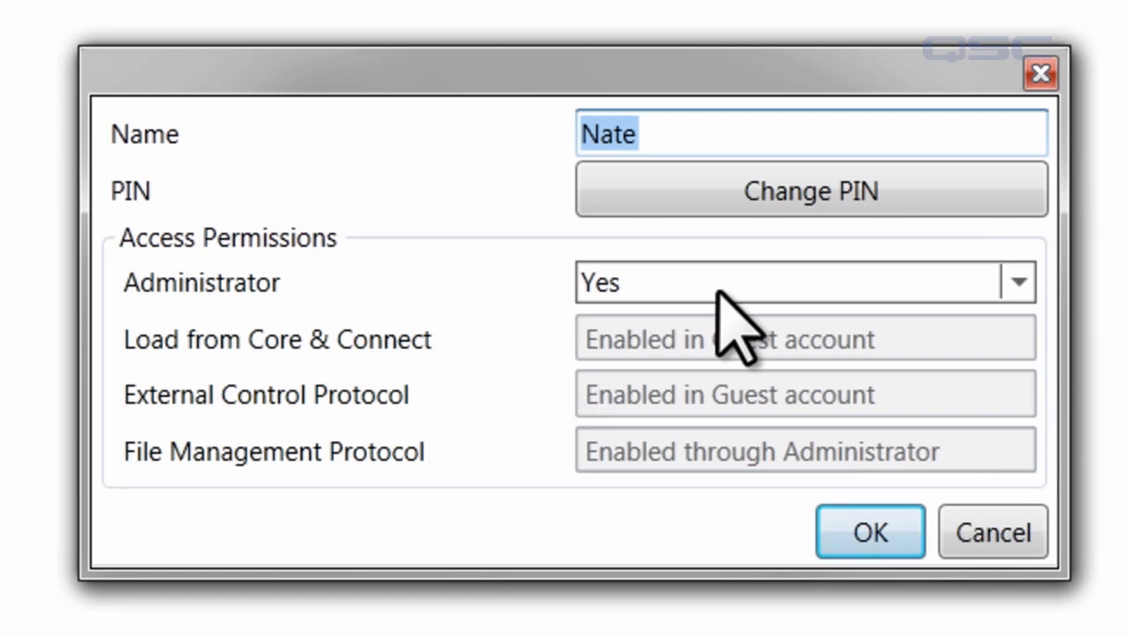
Step: Toggle the new user's Administrator permission to No and back to Yes
left_click(634, 288)
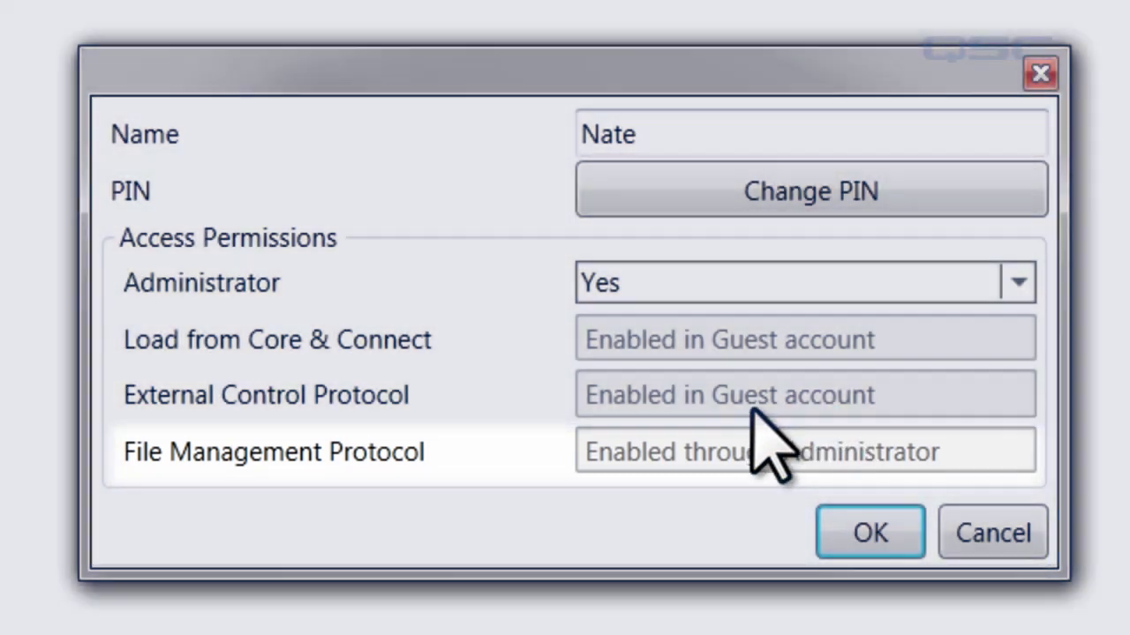
left_click(750, 284)
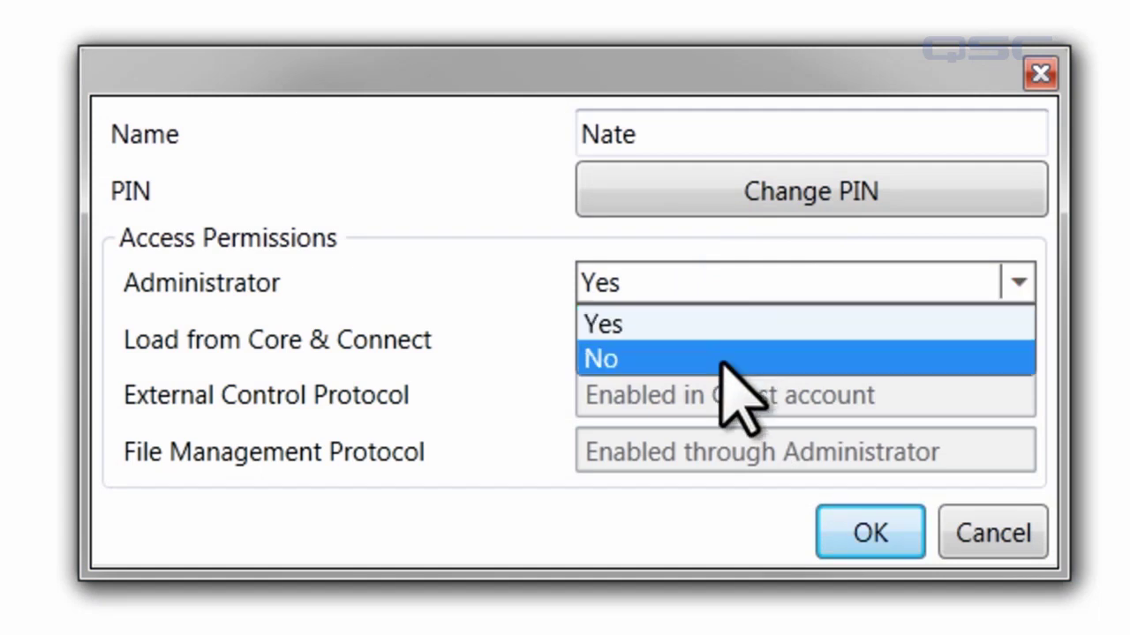
left_click(722, 359)
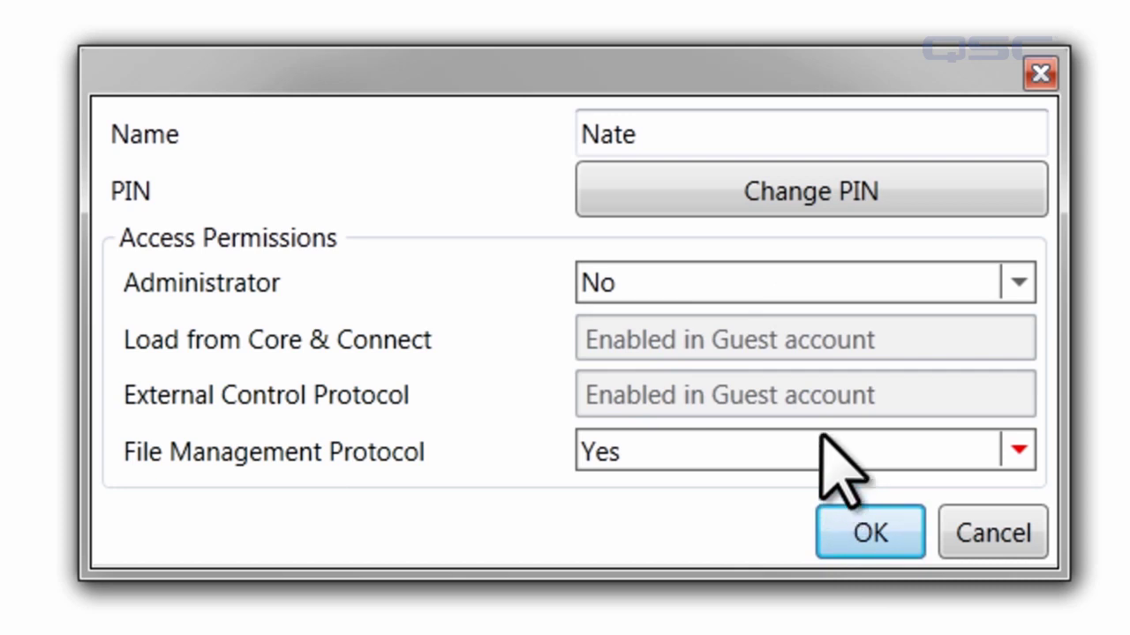
left_click(678, 282)
left_click(667, 316)
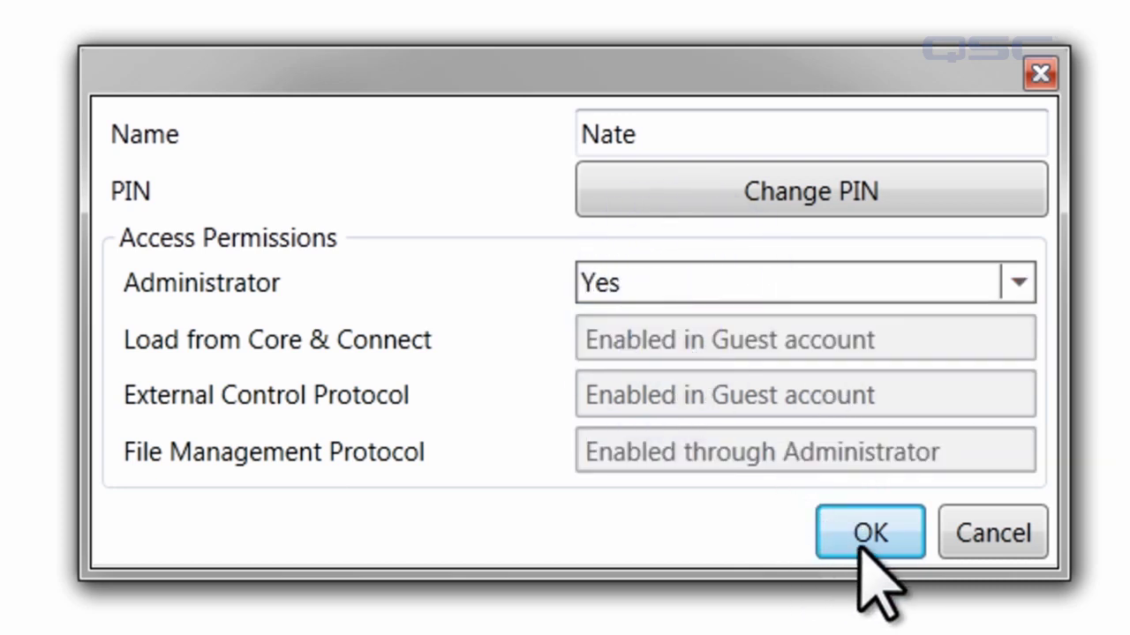
Step: Save the new user's permissions, tag the user Boom, and filter users by Boom and Snapshot tags
left_click(861, 554)
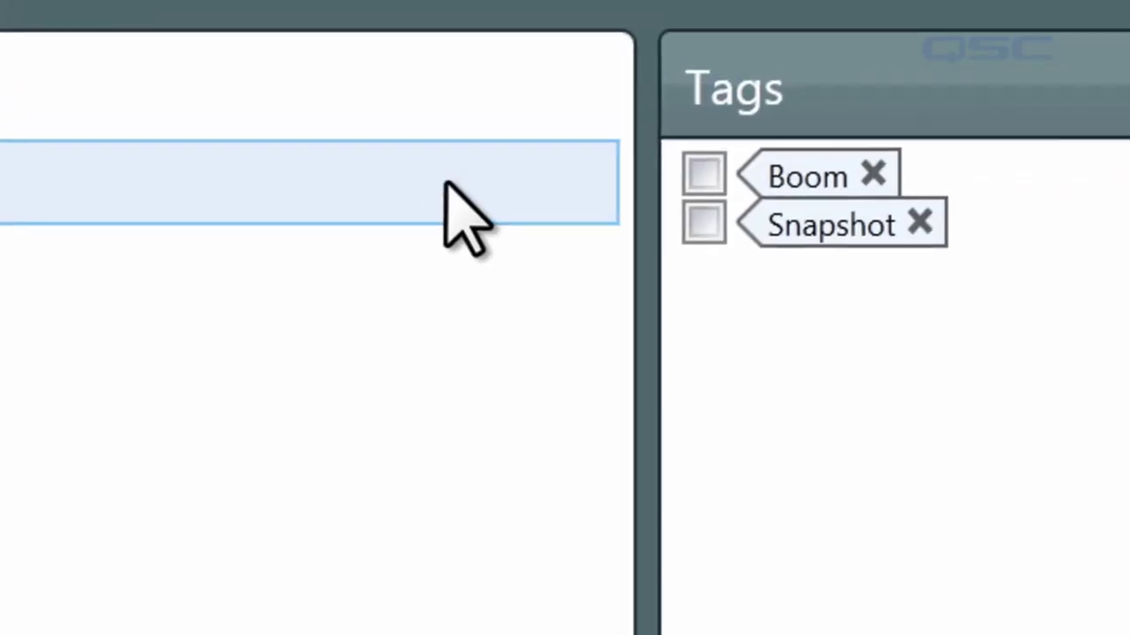
left_click_drag(650, 194, 285, 123)
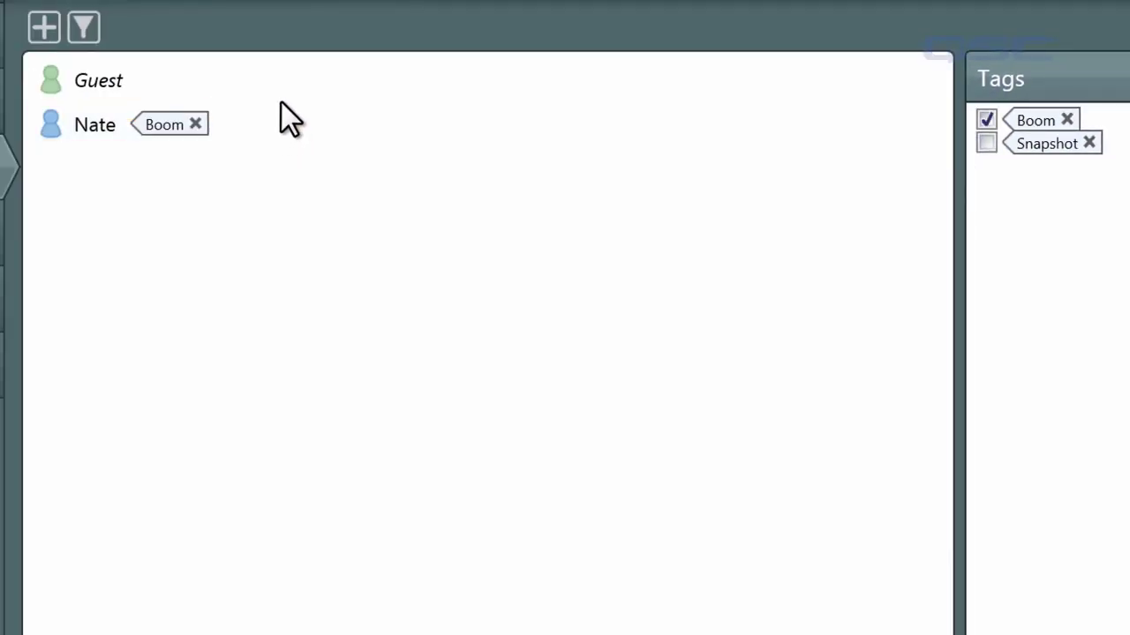
left_click(84, 28)
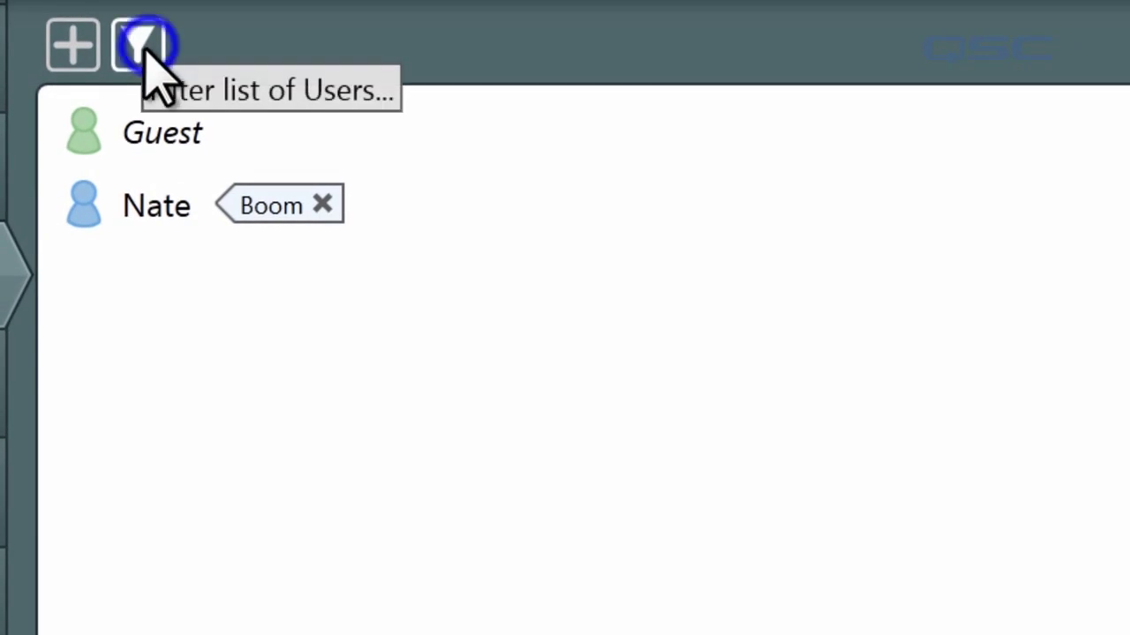
left_click(132, 96)
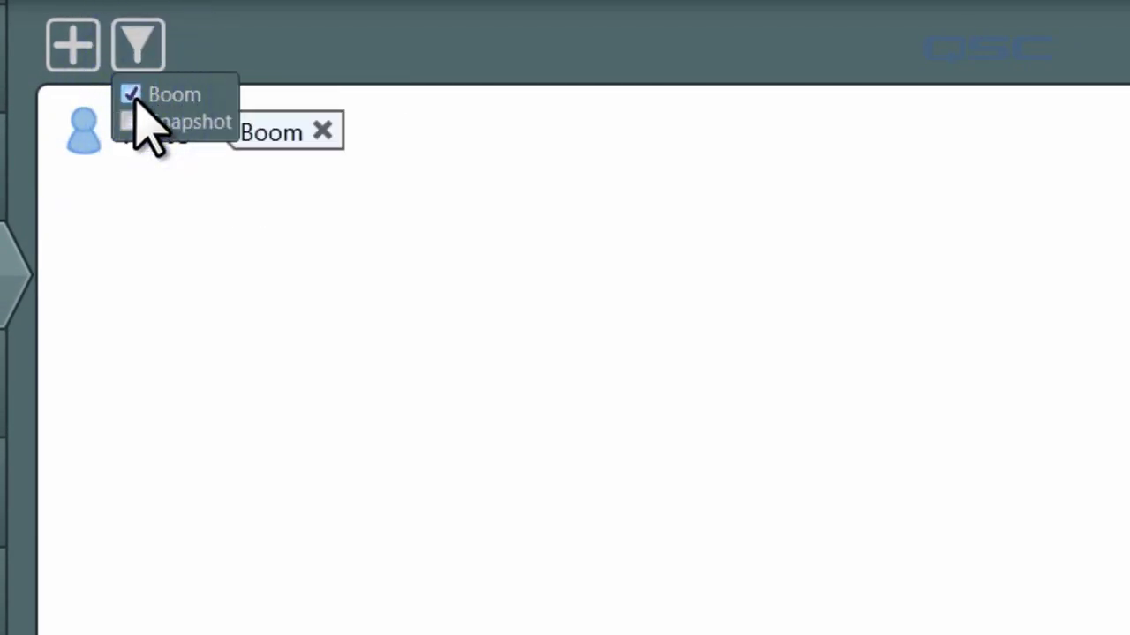
left_click(131, 122)
Step: Select Guest and the new user together, open their shared editor, and cancel it
left_click(161, 136, "ctrl")
left_click(162, 216, "ctrl")
double_click(162, 216)
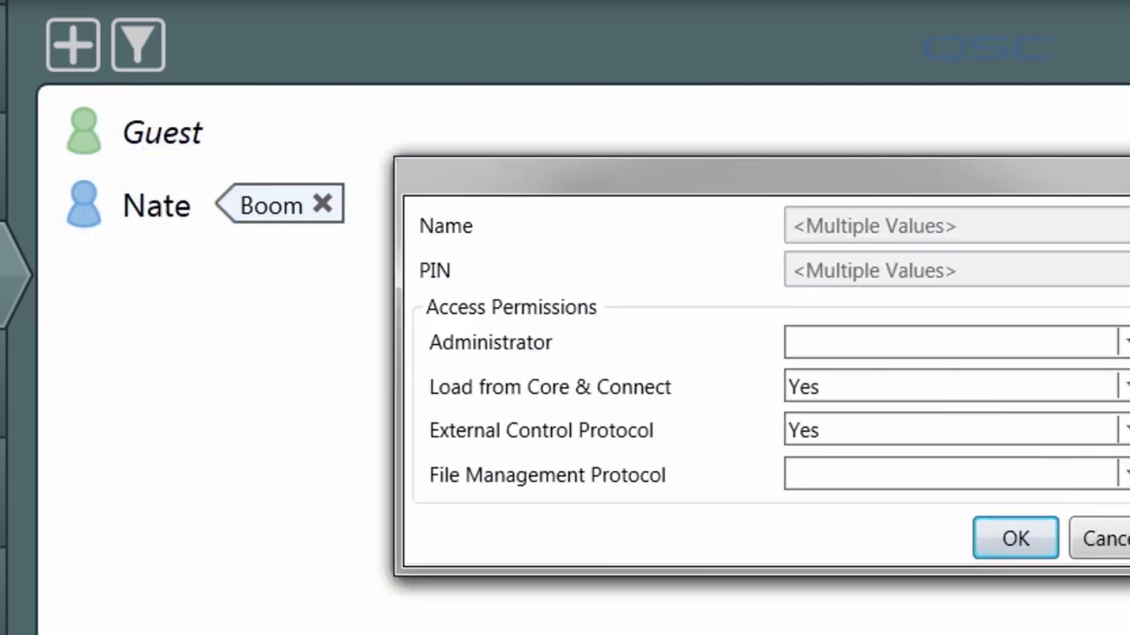
left_click(1124, 538)
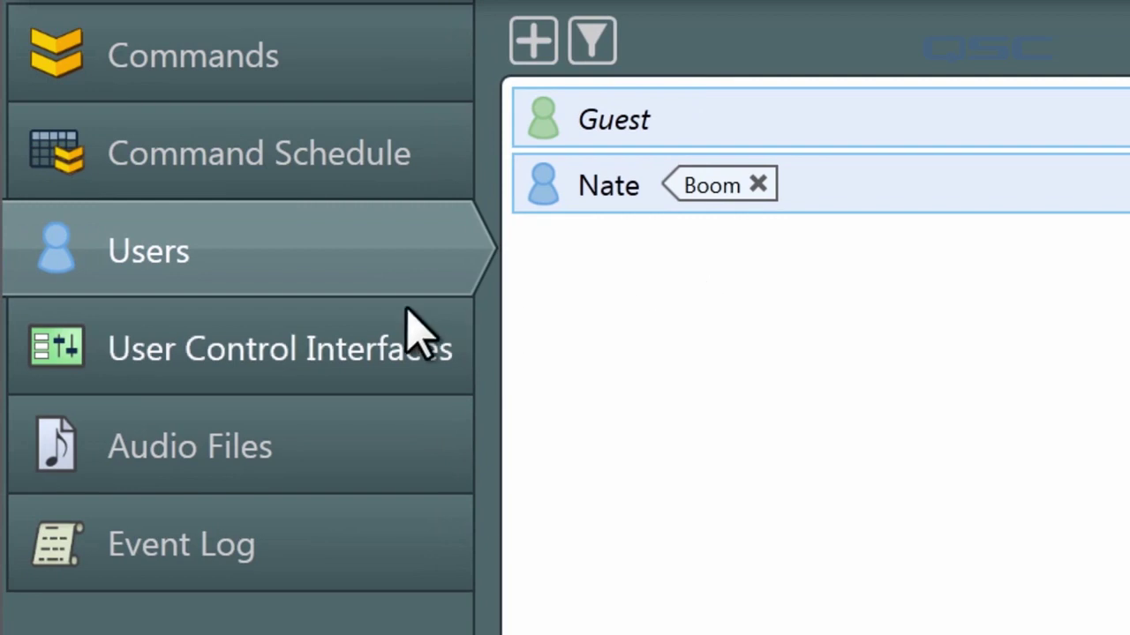
Step: Make the Inventory Status UCI require logon, allowing the new user and all Boom-tagged users
left_click(198, 350)
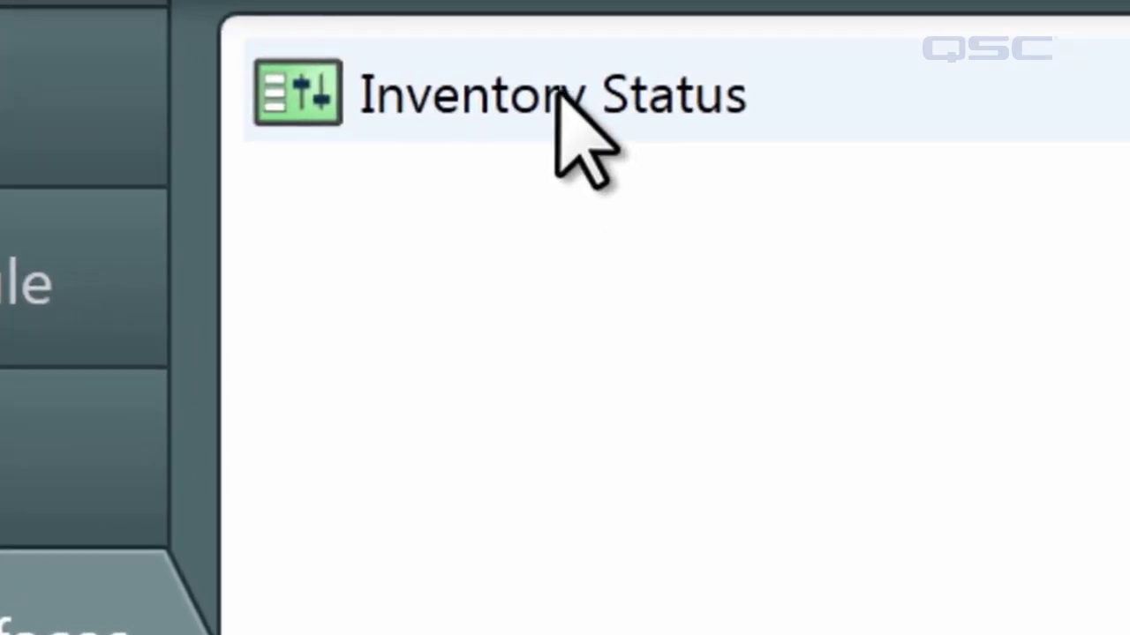
left_click(618, 84)
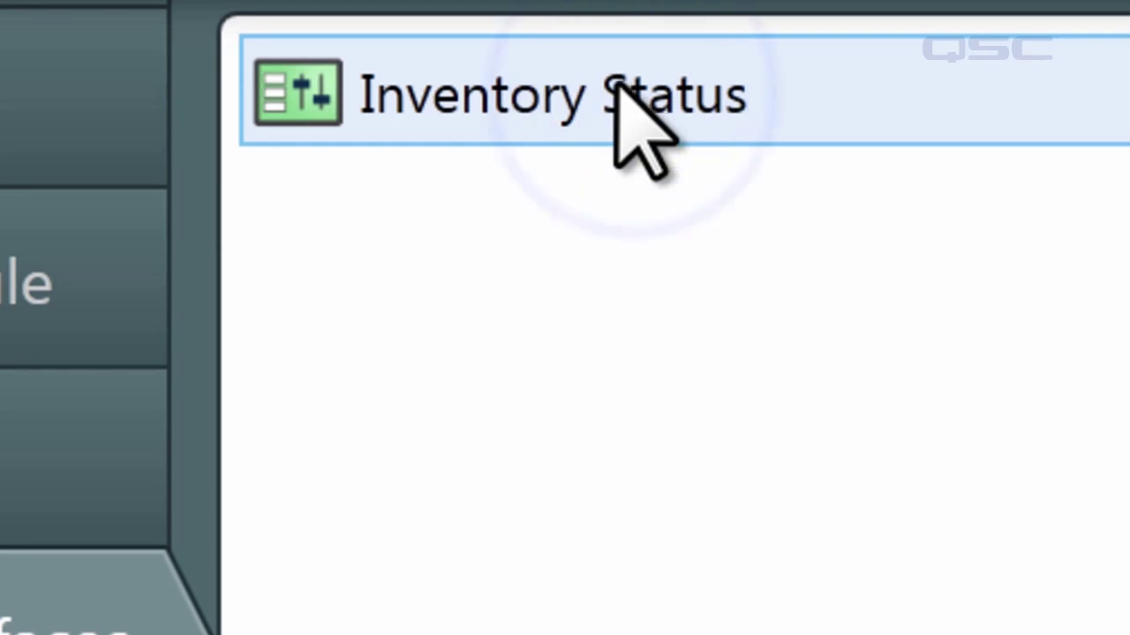
double_click(545, 106)
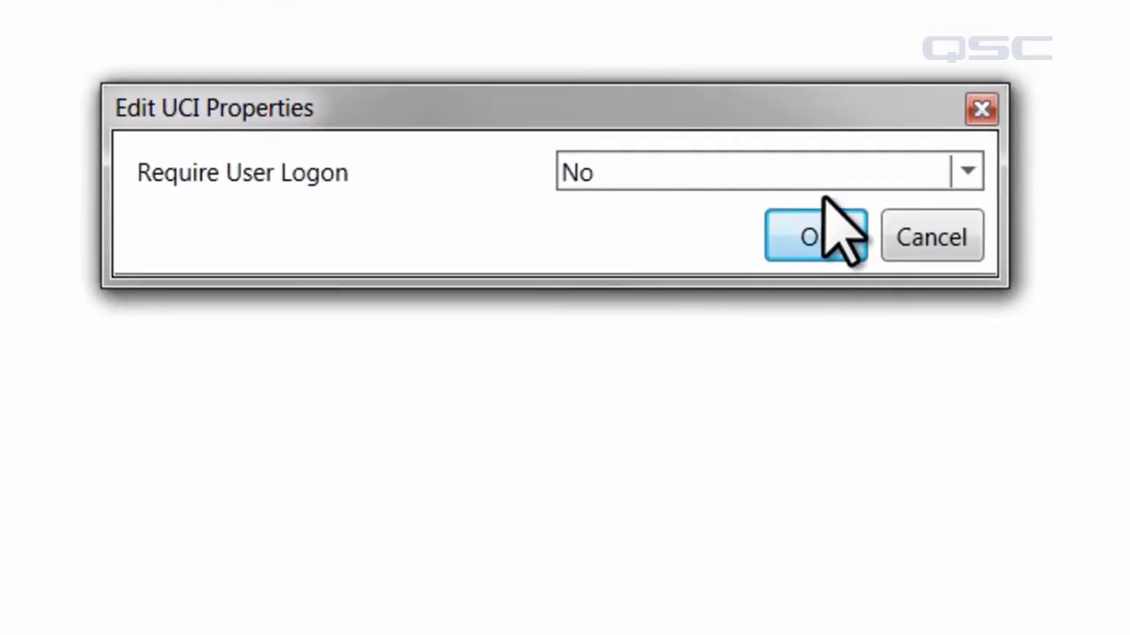
left_click(856, 173)
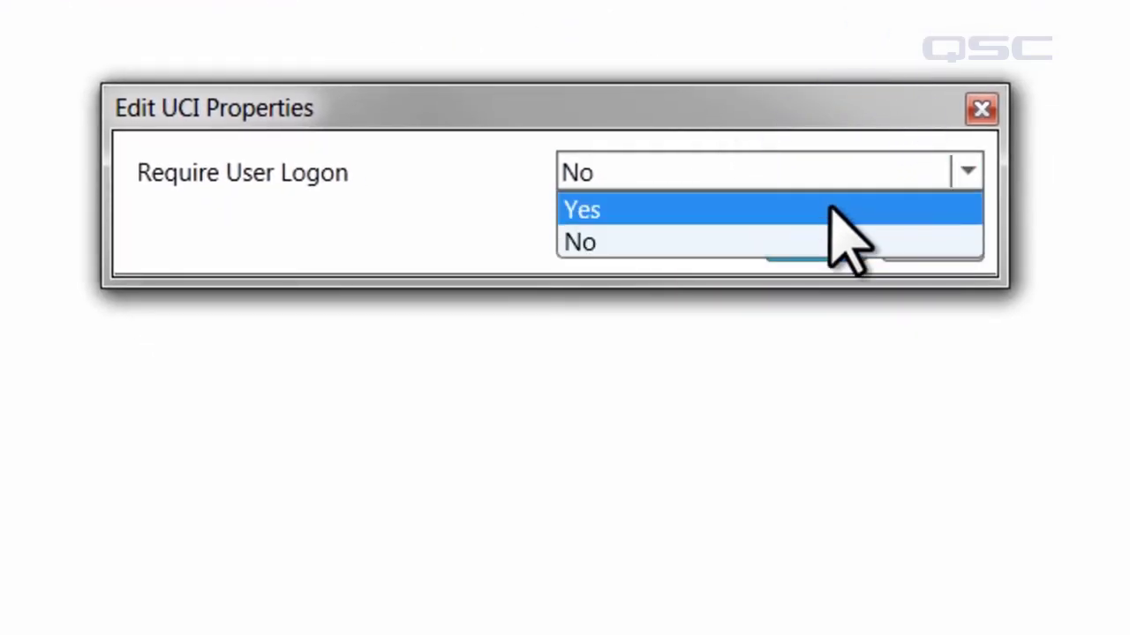
left_click(824, 212)
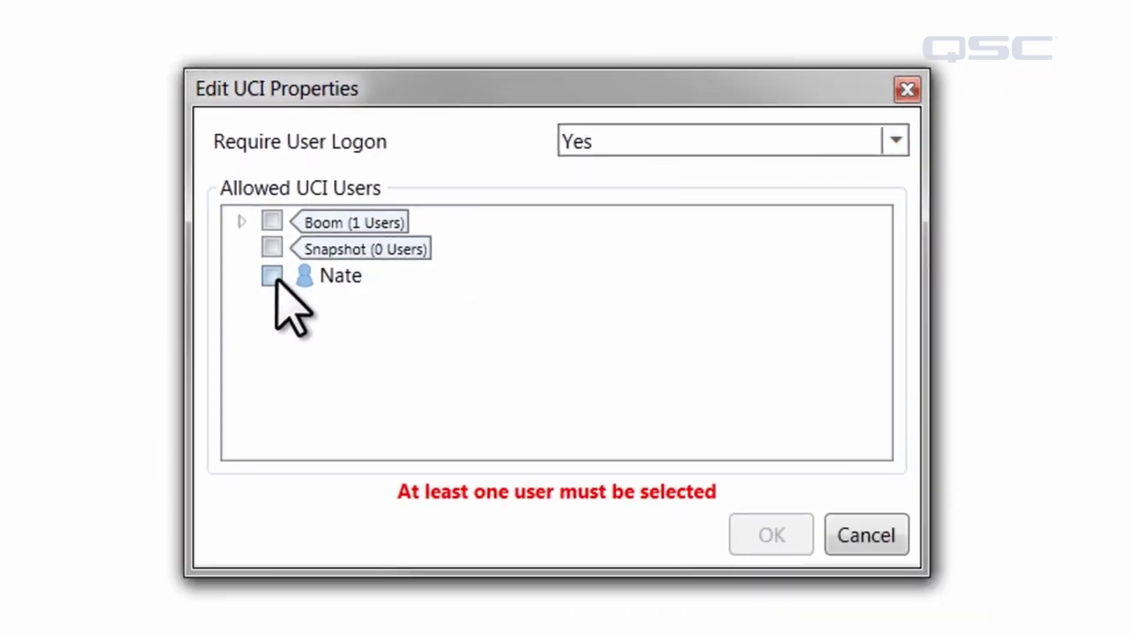
left_click(272, 277)
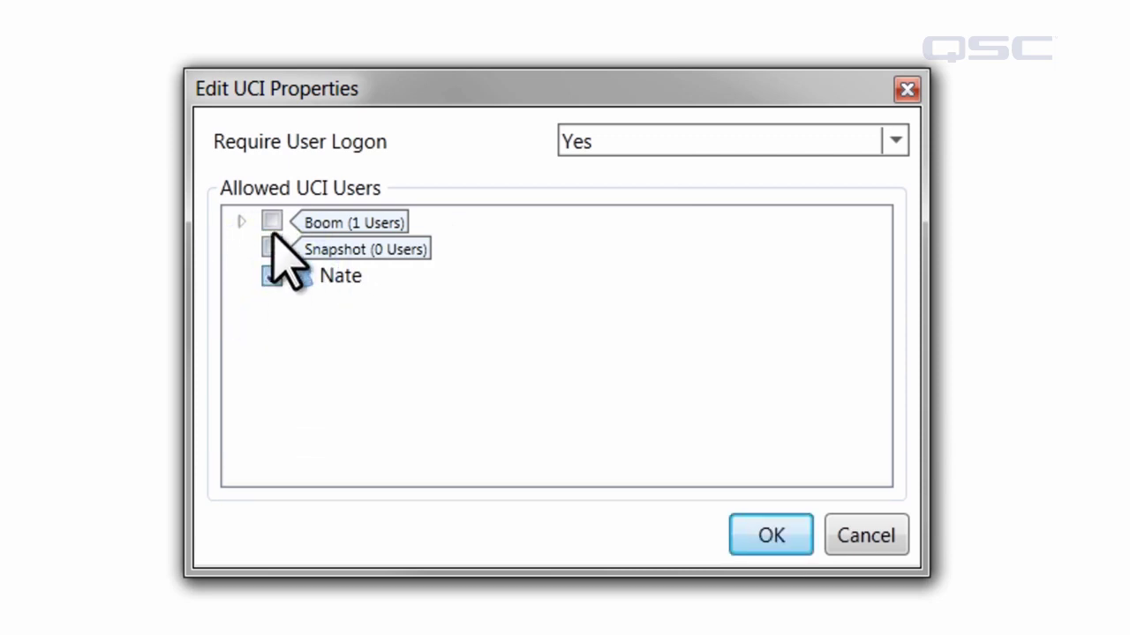
left_click(274, 221)
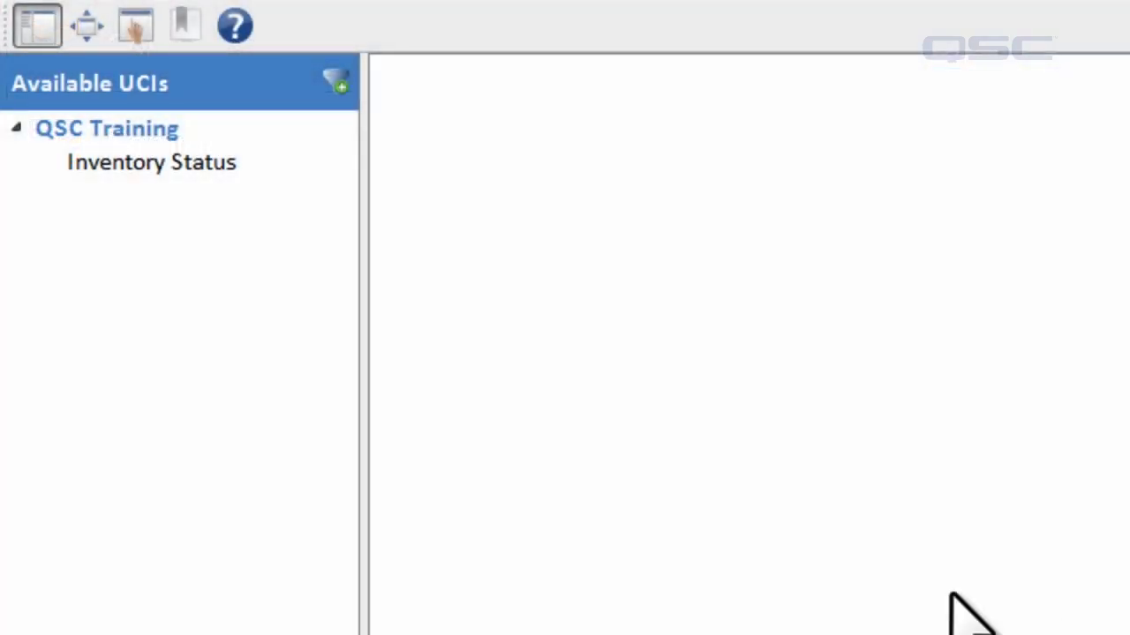
Step: Open Inventory Status in the UCI Viewer, log in with the user's PIN, then view Audio Files
left_click(175, 159)
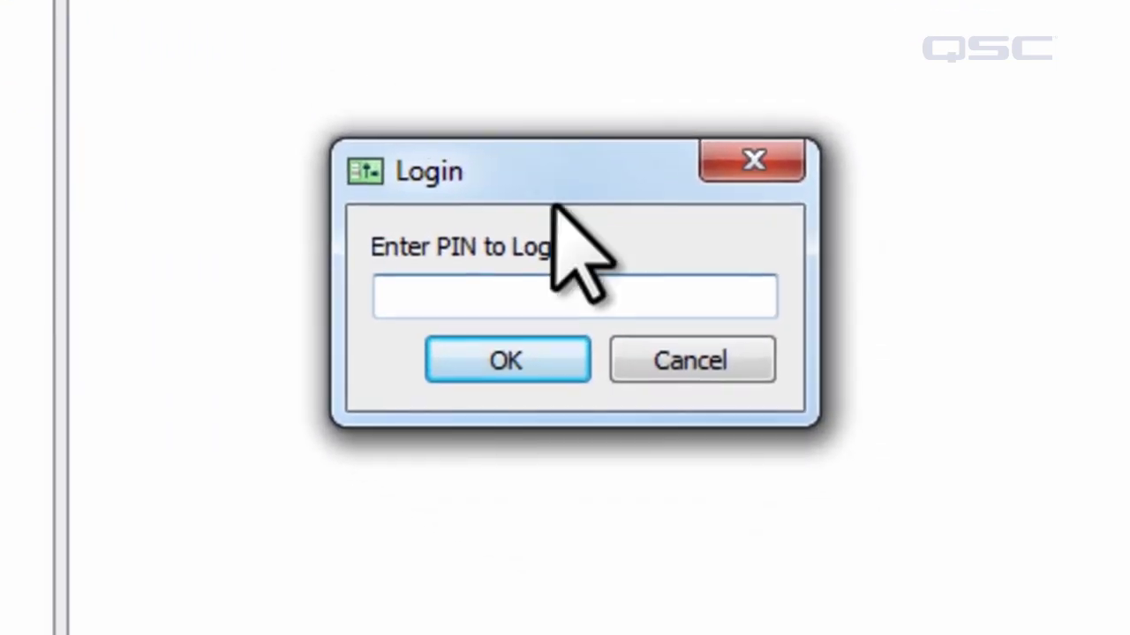
left_click(715, 489)
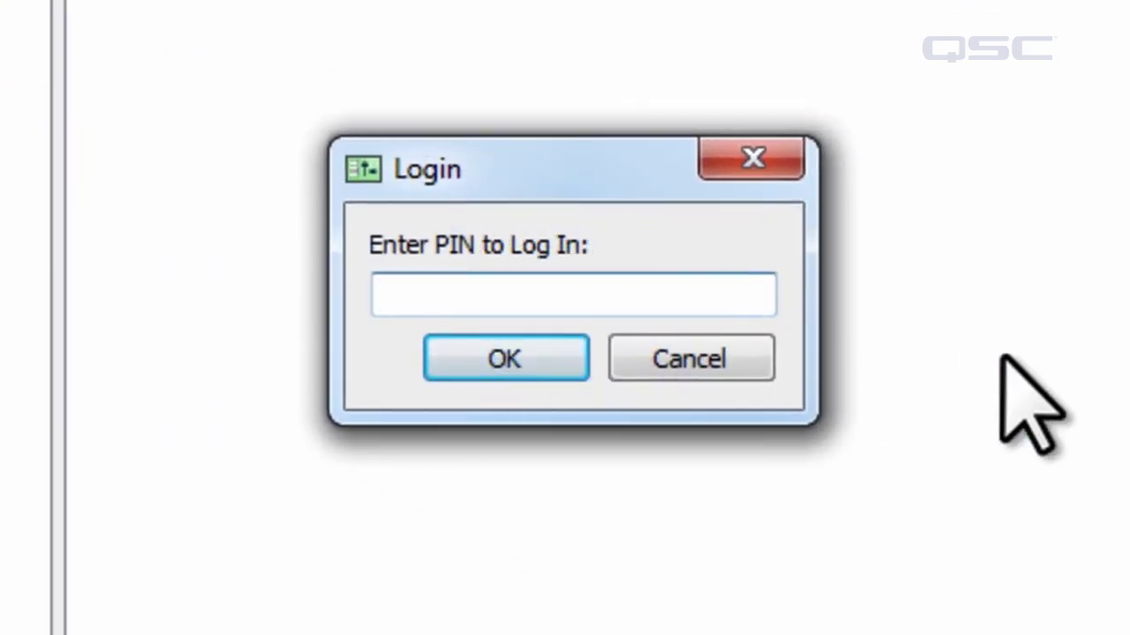
type("12")
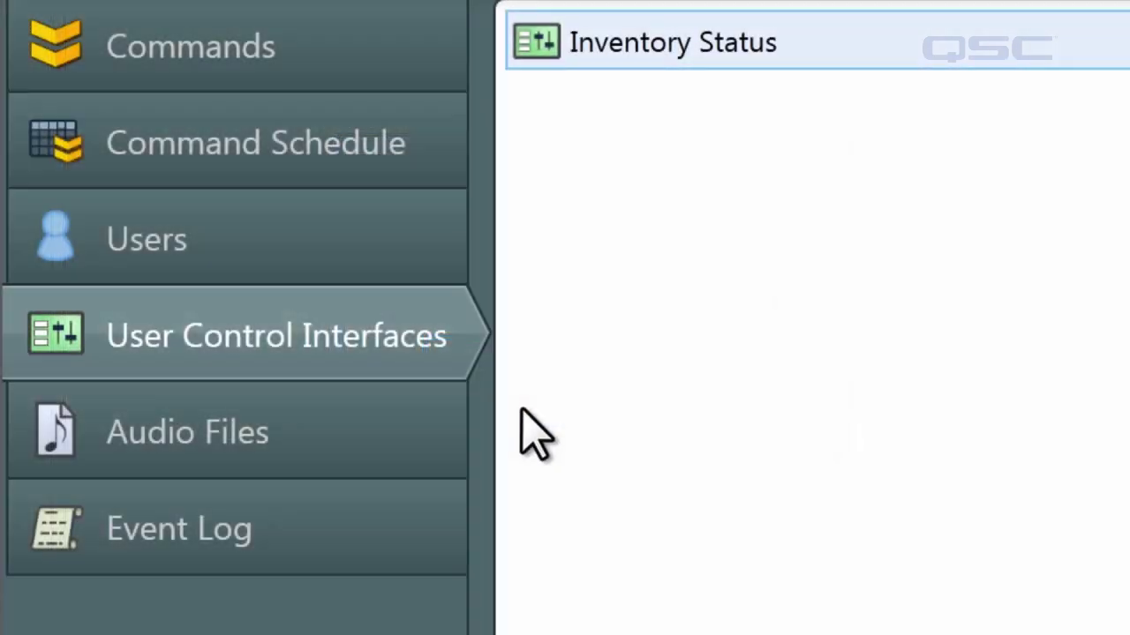
left_click(394, 446)
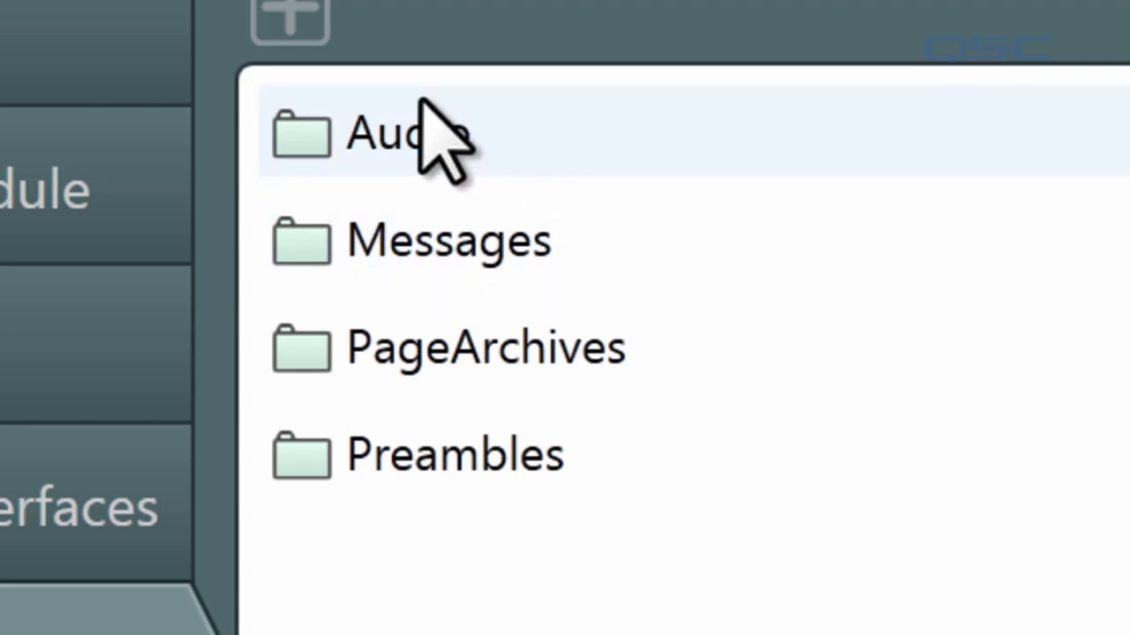
Step: Upload all seven mp3 files, Announcement.mp3 through Swing Music.mp3, from Music into the Audio folder
double_click(411, 155)
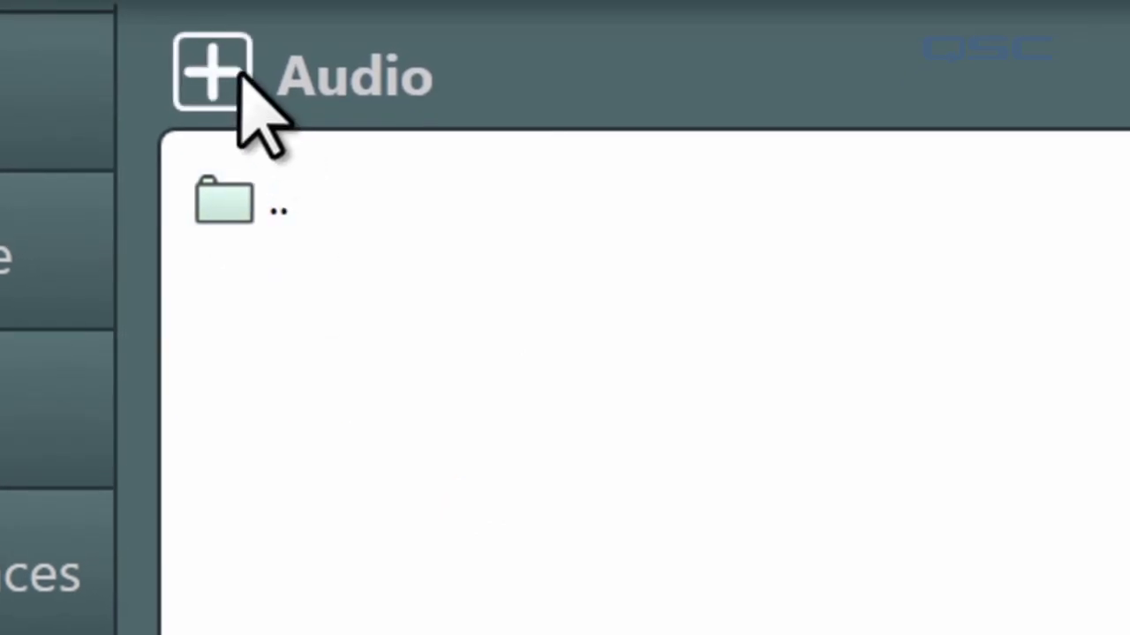
left_click(234, 72)
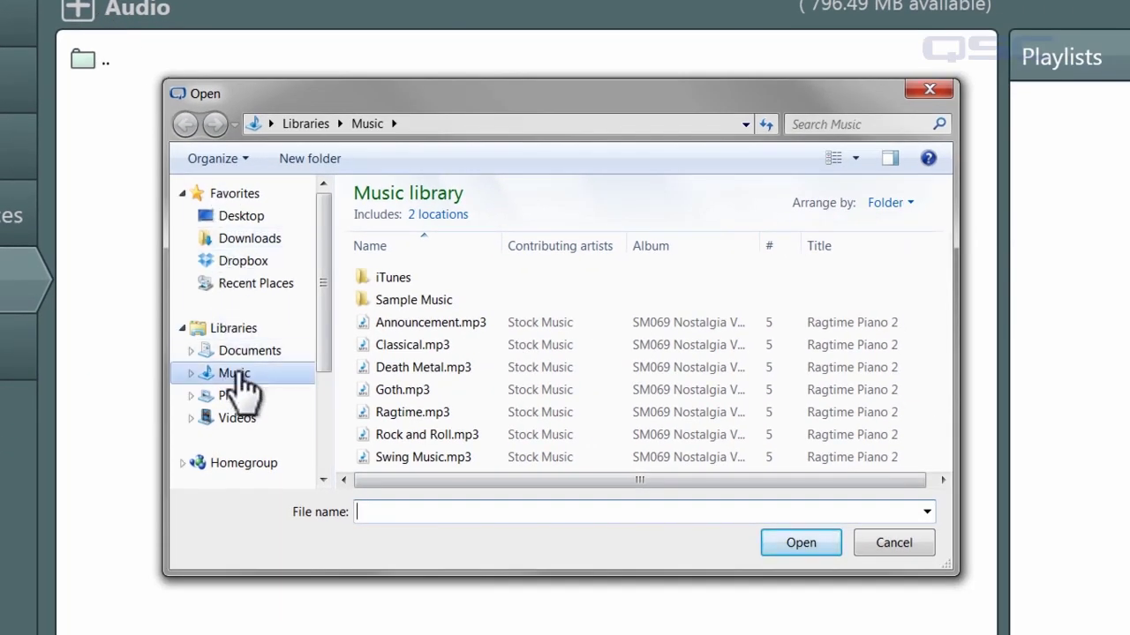
left_click(234, 374)
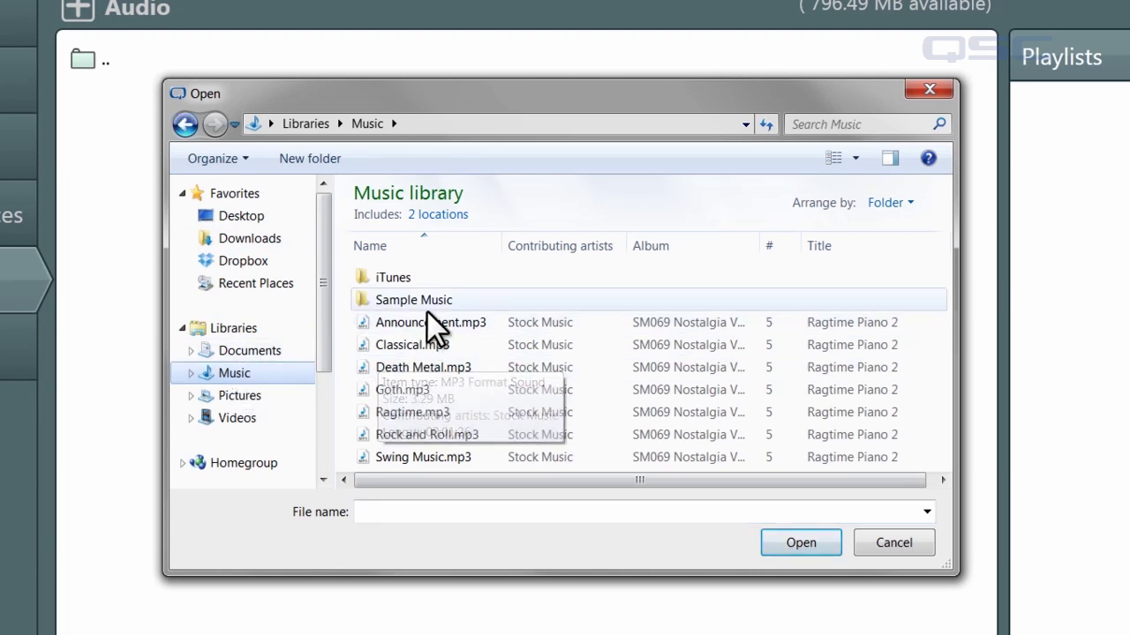
left_click(427, 320)
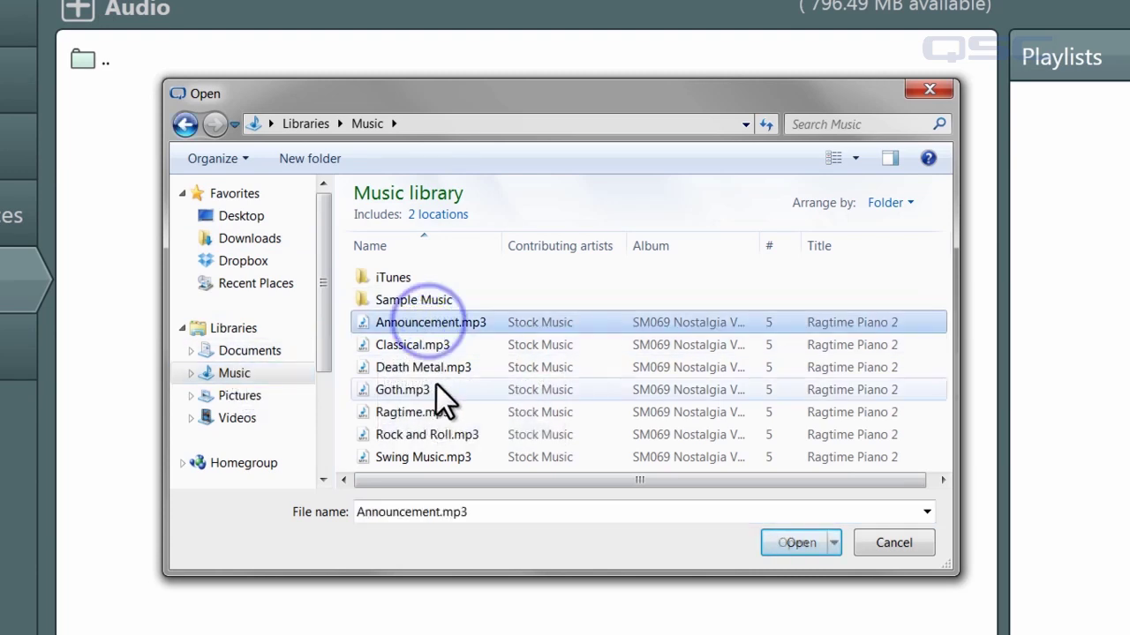
left_click(434, 459, "shift")
left_click(794, 540)
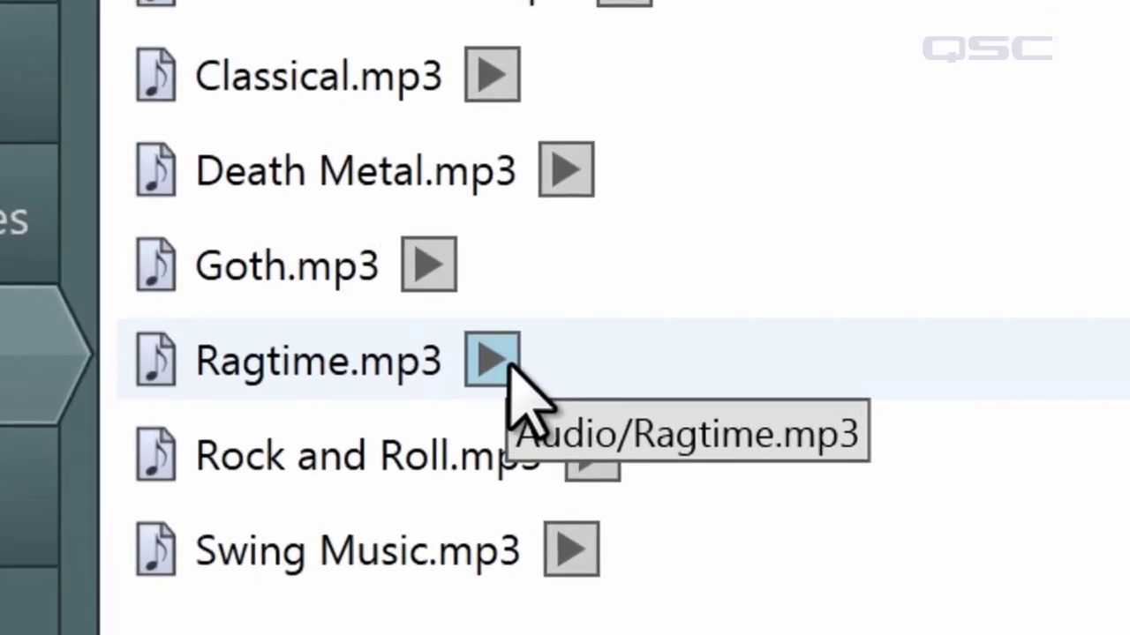
Step: Play Ragtime.mp3, then delete Goth.mp3 and Death Metal.mp3, confirming each deletion
left_click(391, 468)
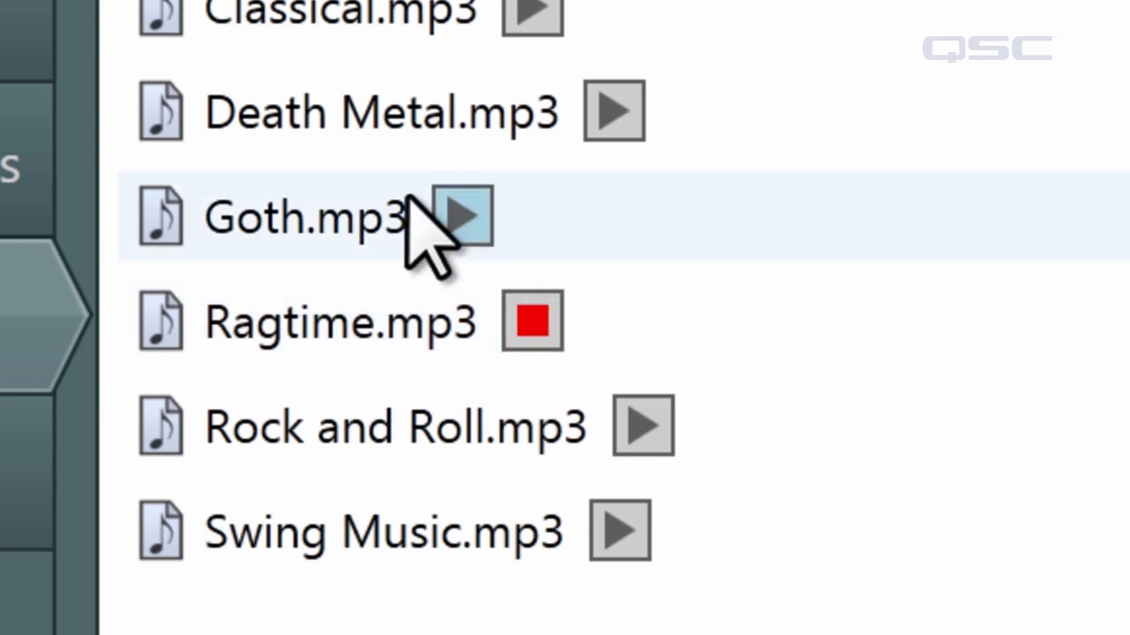
left_click(324, 214)
key("Delete")
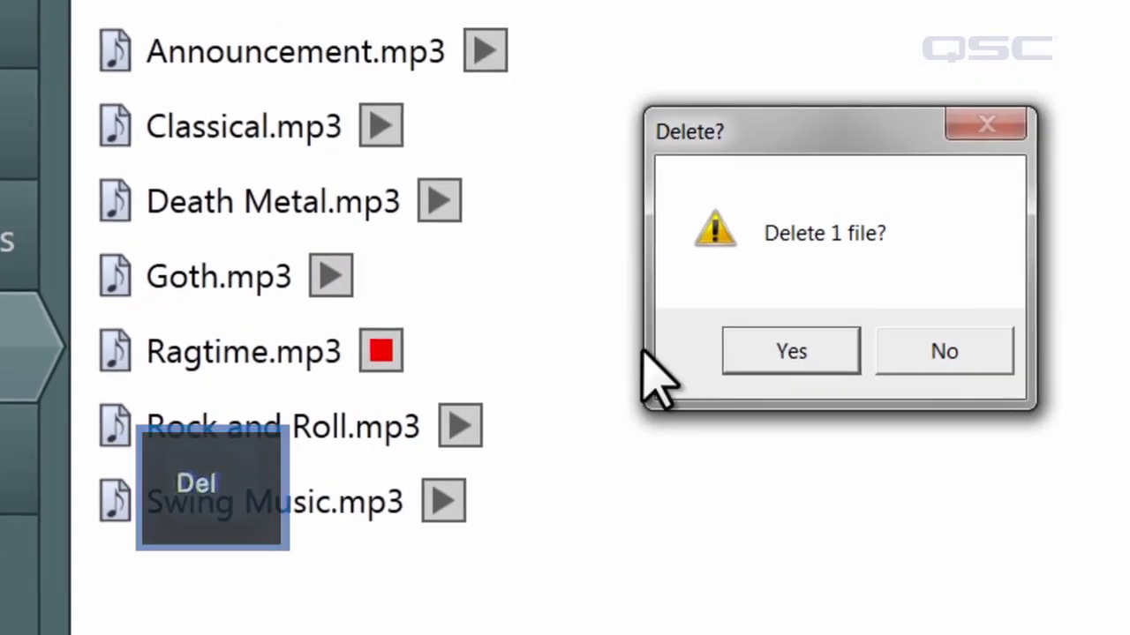
left_click(769, 350)
right_click(483, 245)
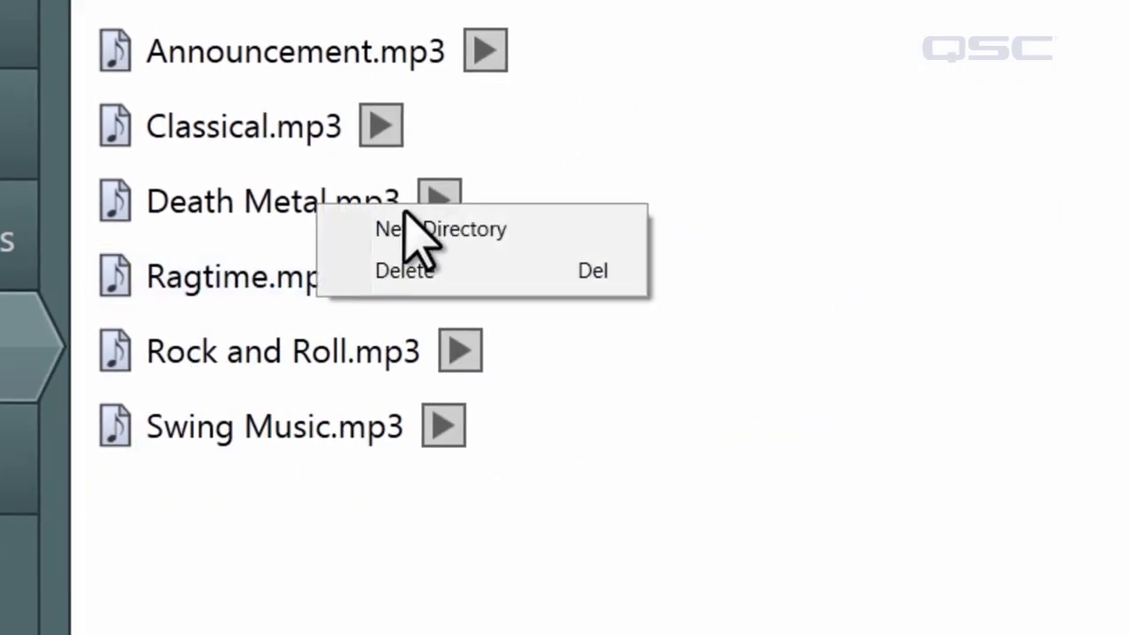
left_click(446, 274)
left_click(799, 352)
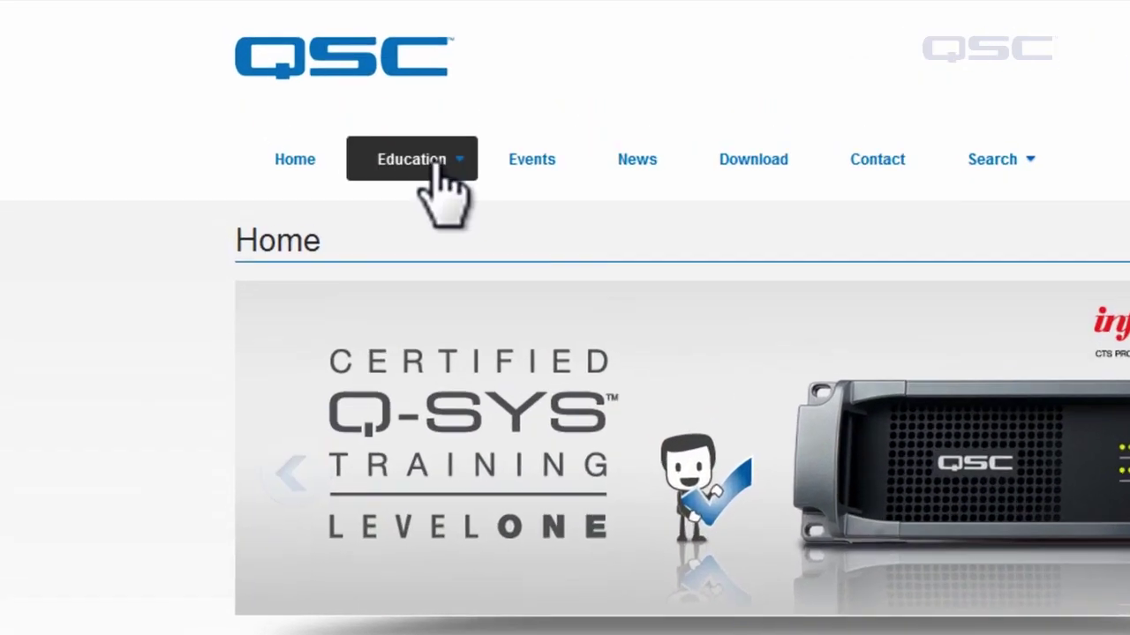
Step: Show the Education menu listing Courses, Presentations and QSC Innovations
left_click(438, 170)
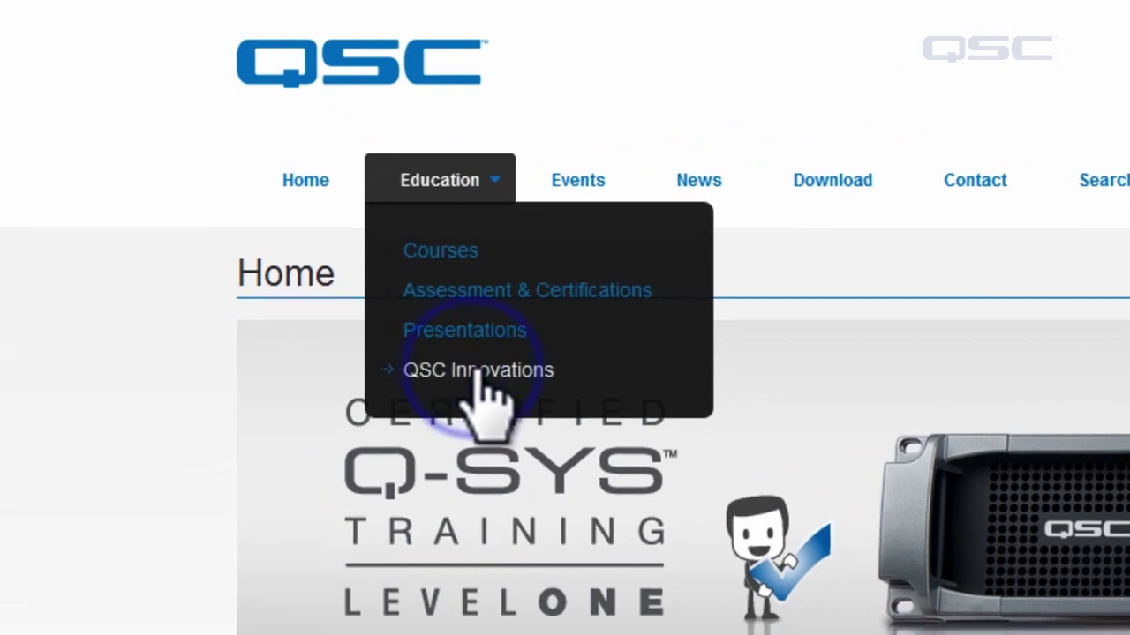